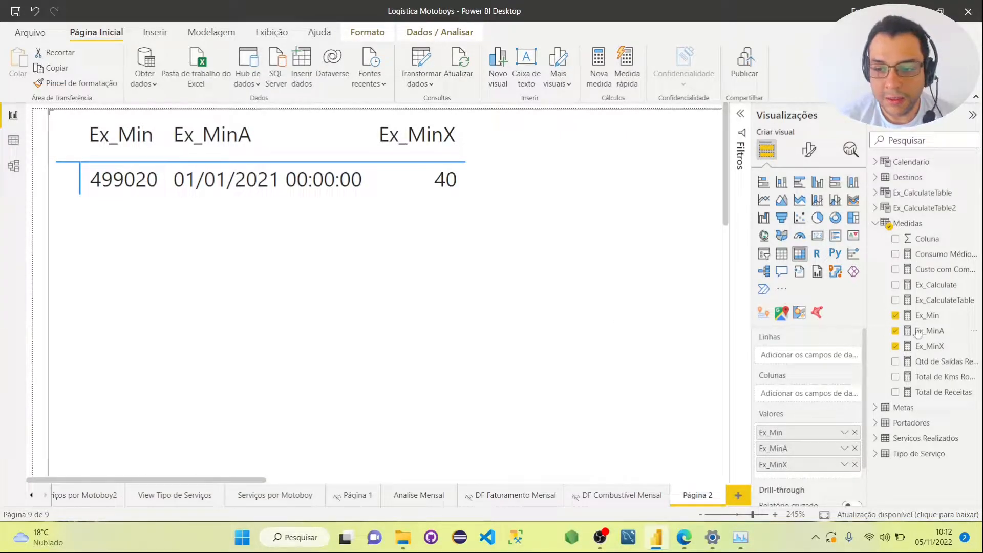
# - Replace the Max function with Min in the Ex_Min measure's formula, keeping both of its arguments
pyautogui.click(930, 316)
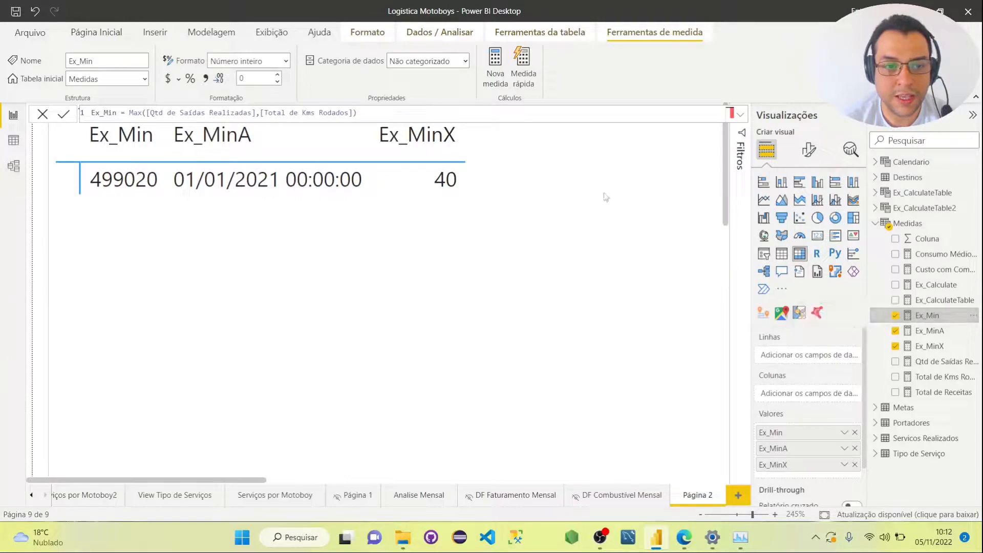
pyautogui.click(358, 113)
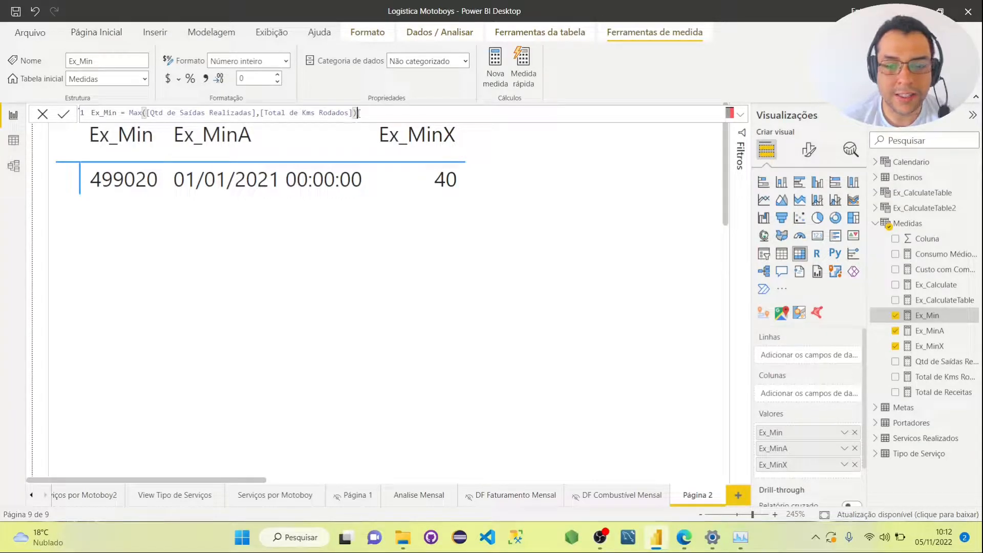
pyautogui.click(100, 112)
pyautogui.click(141, 114)
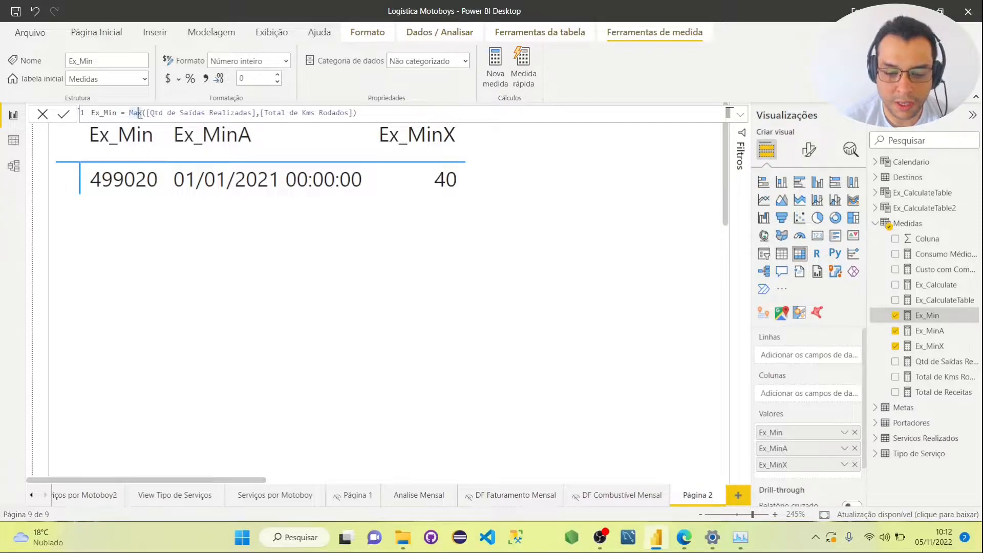
pyautogui.press('BackSpace')
pyautogui.press('BackSpace')
pyautogui.write('in')
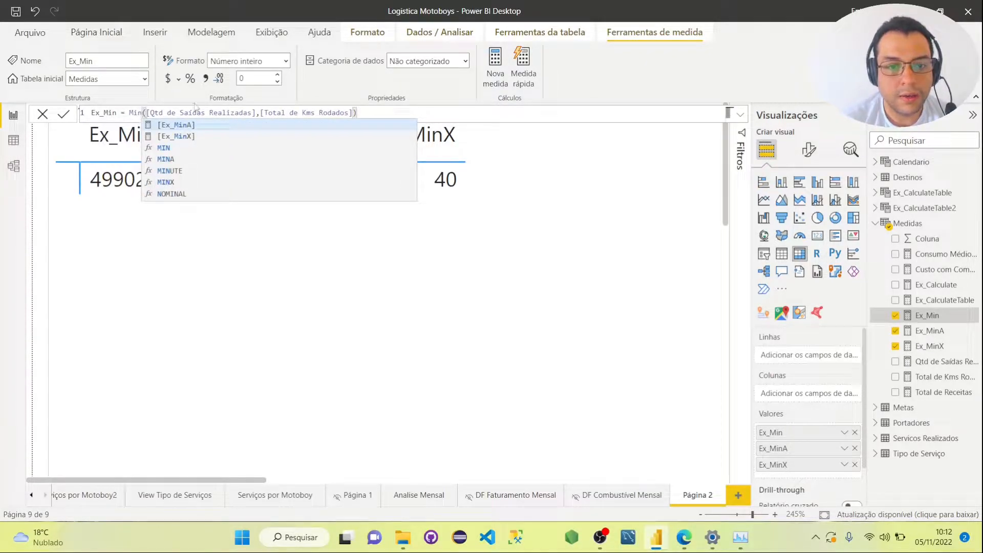
pyautogui.click(390, 107)
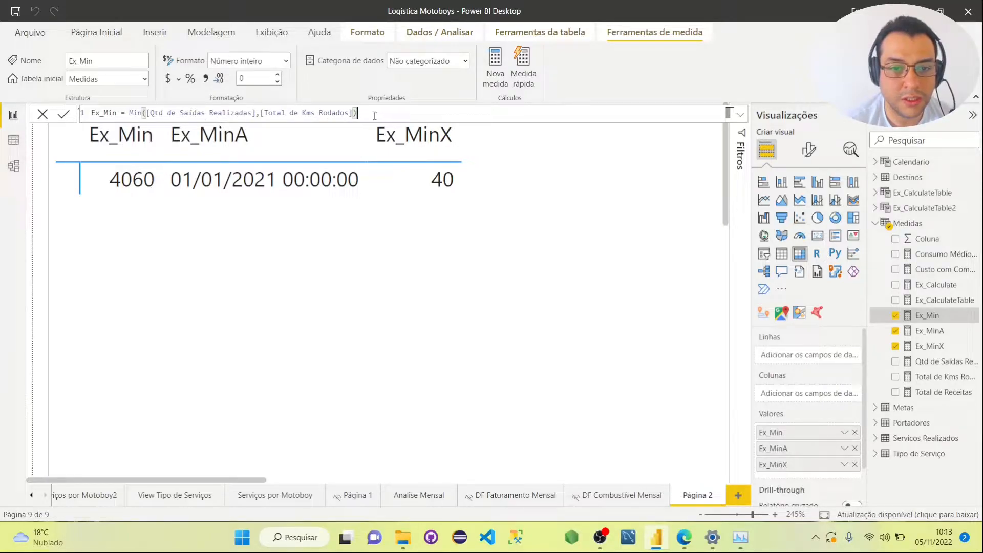
# - Clear both arguments from the Ex_Min formula, leaving only the opening of the Min function
pyautogui.press('BackSpace')
pyautogui.press('BackSpace')
pyautogui.press('BackSpace')
pyautogui.press('BackSpace')
pyautogui.press('BackSpace')
pyautogui.press('BackSpace')
pyautogui.press('BackSpace')
pyautogui.press('BackSpace')
pyautogui.press('BackSpace')
pyautogui.press('BackSpace')
pyautogui.press('BackSpace')
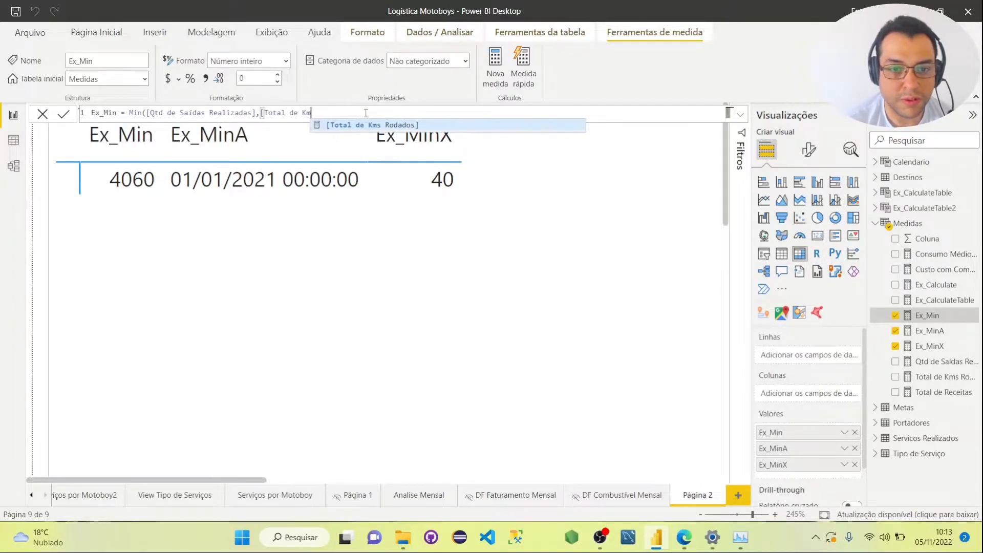
pyautogui.press('BackSpace')
pyautogui.press('BackSpace')
pyautogui.press('BackSpace')
pyautogui.press('BackSpace')
pyautogui.press('BackSpace')
pyautogui.press('BackSpace')
pyautogui.press('BackSpace')
pyautogui.press('BackSpace')
pyautogui.press('BackSpace')
pyautogui.press('BackSpace')
pyautogui.press('BackSpace')
pyautogui.press('BackSpace')
pyautogui.press('BackSpace')
pyautogui.press('BackSpace')
pyautogui.press('BackSpace')
pyautogui.press('BackSpace')
pyautogui.press('BackSpace')
pyautogui.press('BackSpace')
pyautogui.press('BackSpace')
pyautogui.press('BackSpace')
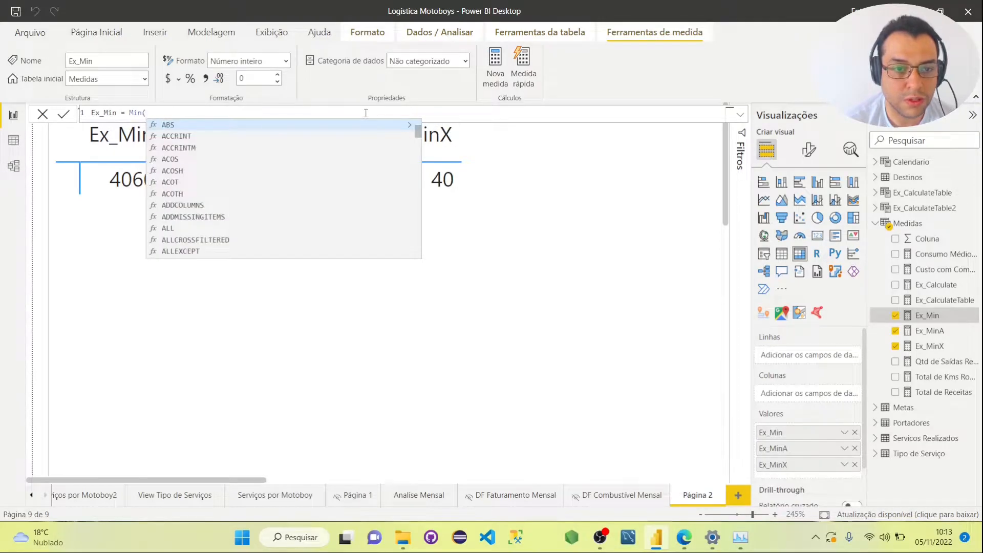
pyautogui.press('BackSpace')
pyautogui.write('(')
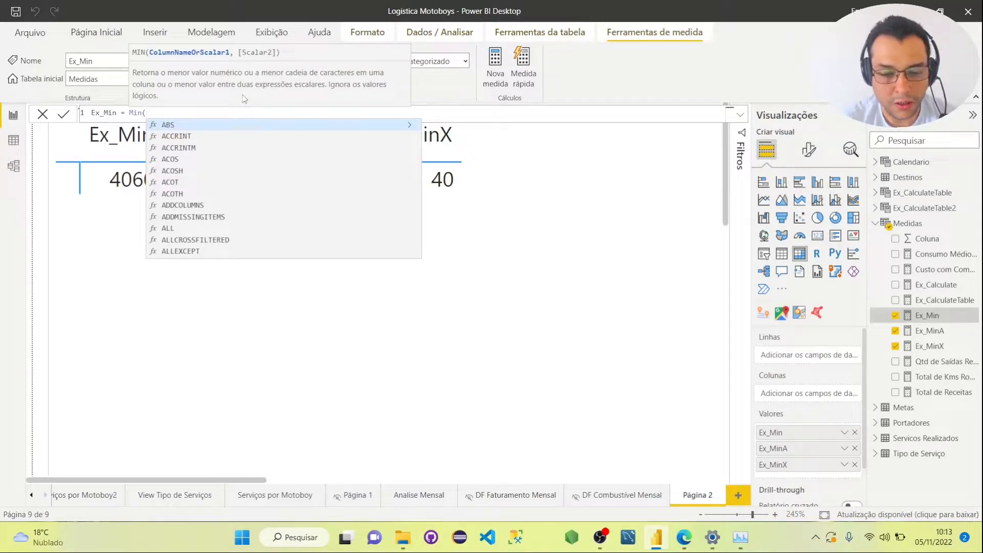
# - Complete the Ex_Min formula as Min([Total de Kms Rodados],[Total de Receitas]) and commit it
pyautogui.write('tot')
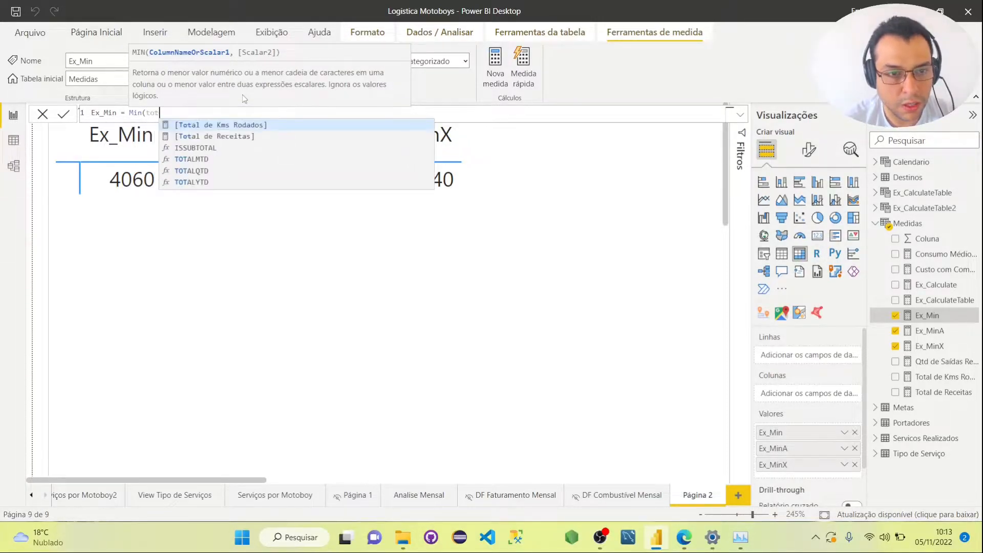
pyautogui.press('Tab')
pyautogui.write(',to')
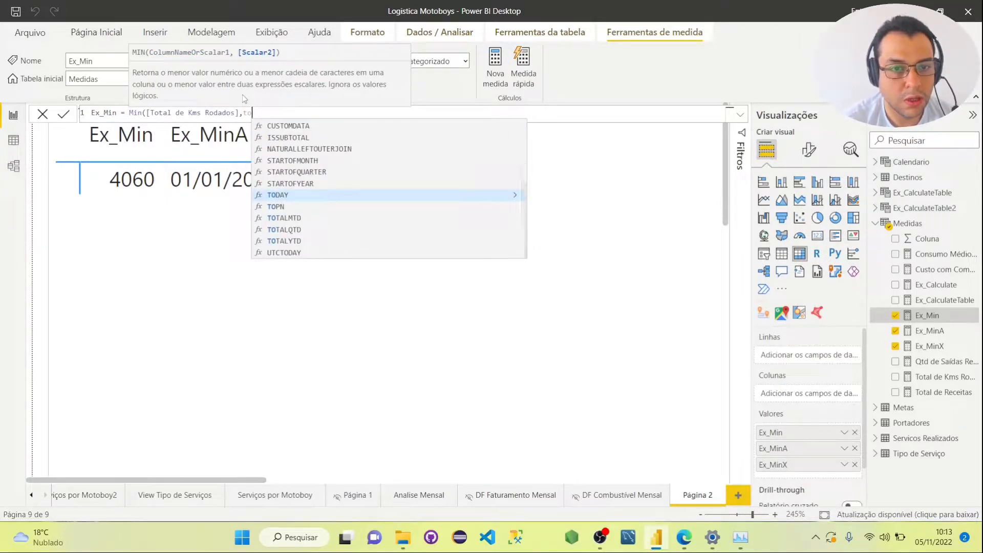
pyautogui.write('ta')
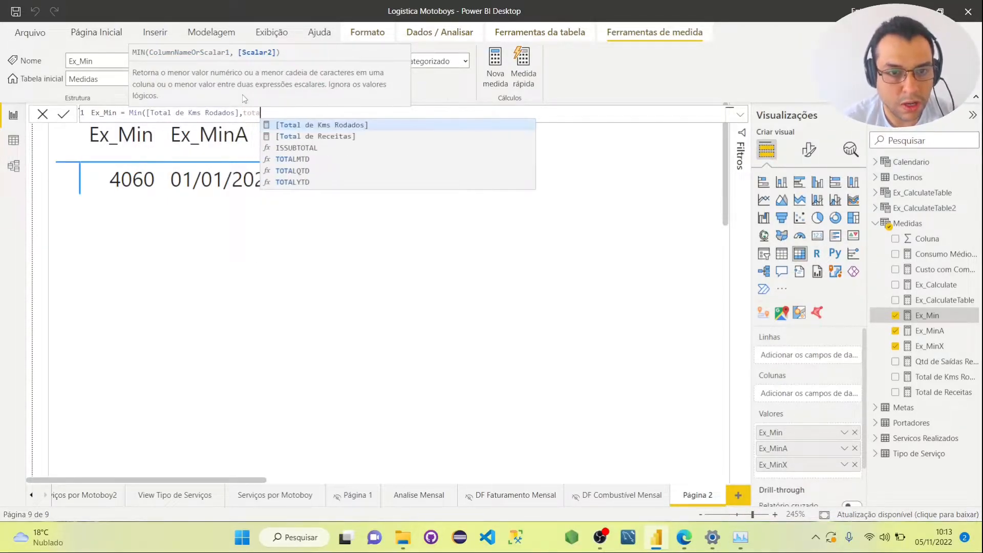
pyautogui.click(326, 138)
pyautogui.write(')')
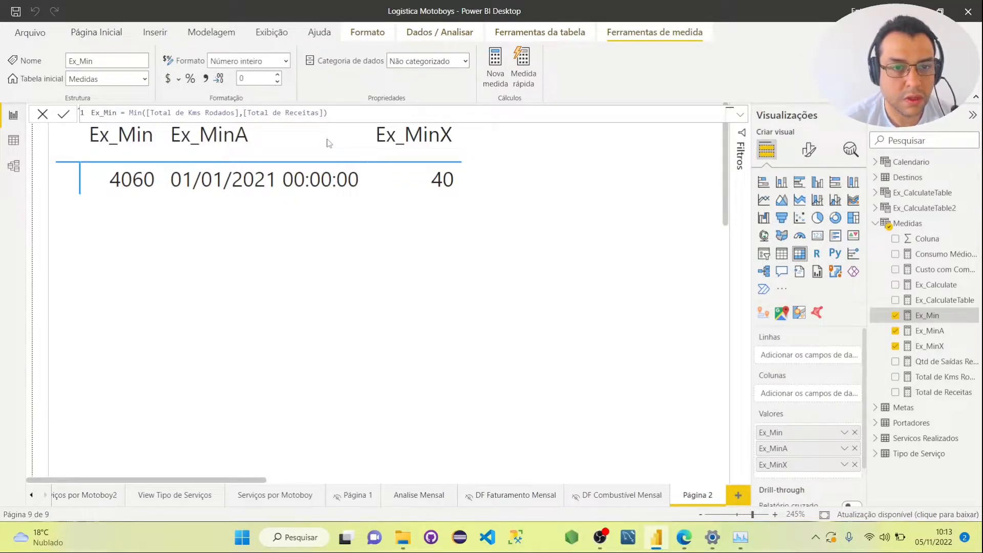
pyautogui.press('Return')
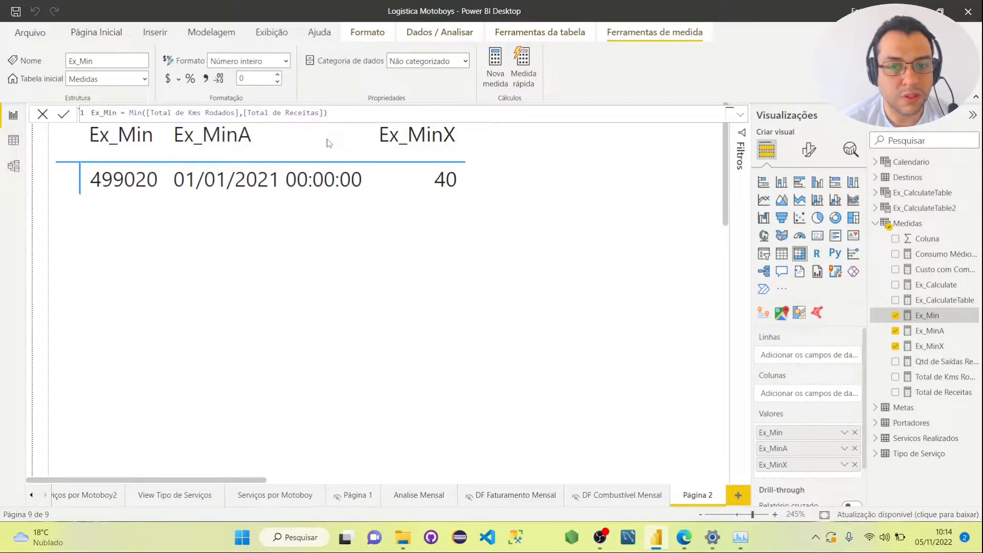
# - Compare the Ex_MinA measure's formula with the dates in the Calendario table's data, and return to the measure in the report
pyautogui.click(920, 332)
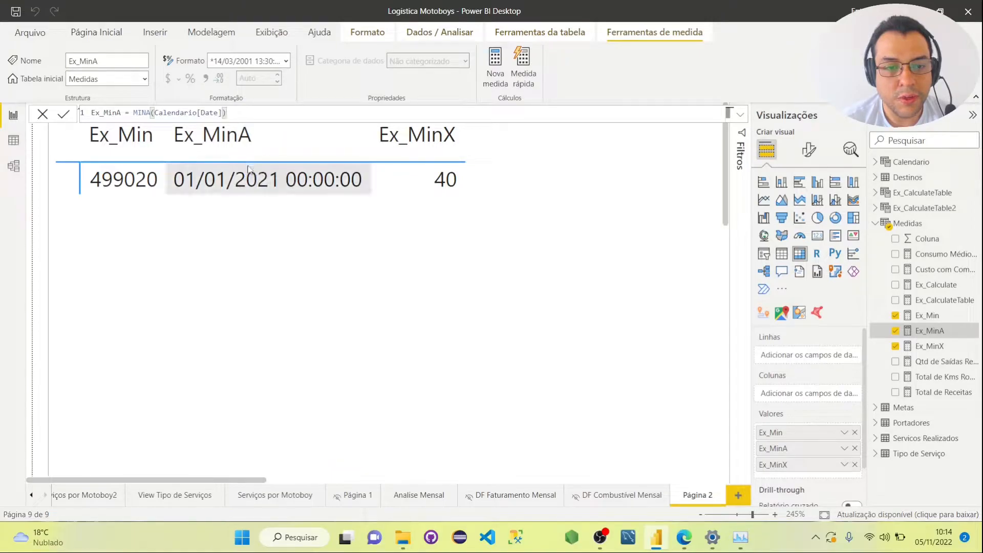
pyautogui.click(911, 162)
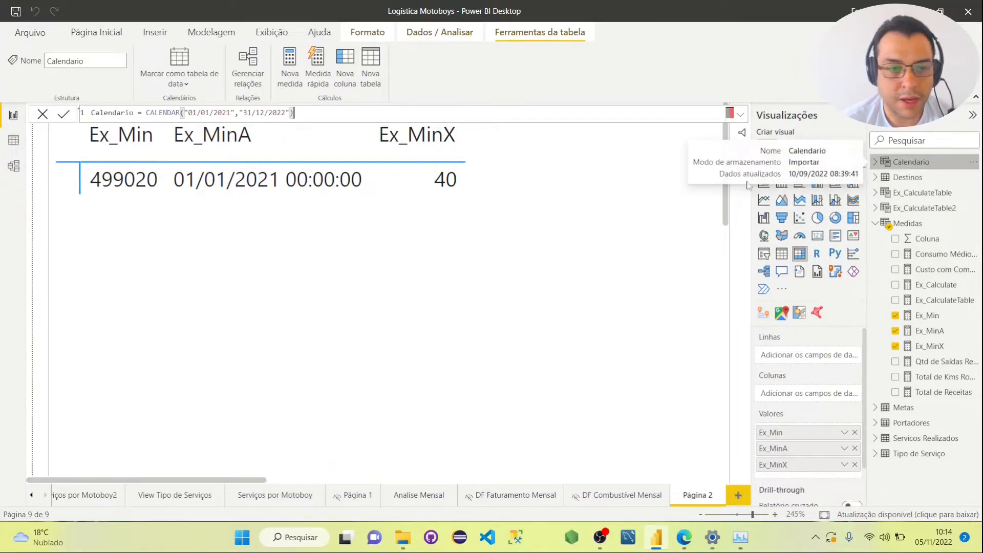
pyautogui.click(14, 147)
pyautogui.click(909, 162)
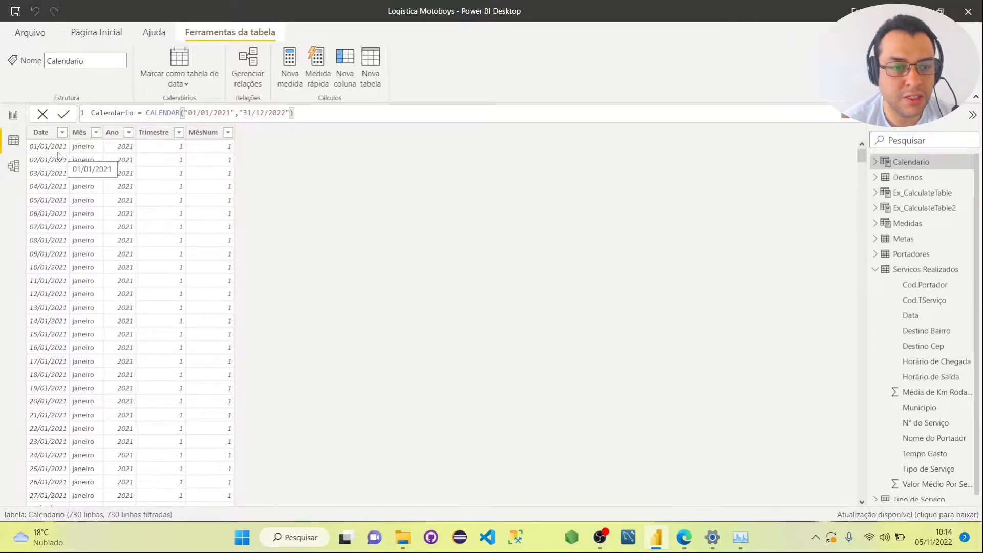
pyautogui.click(14, 116)
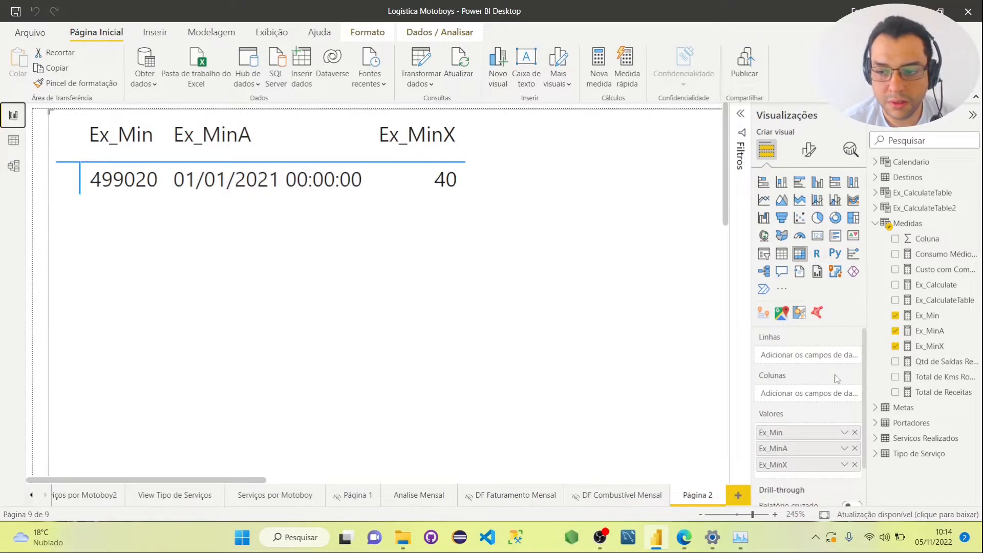
pyautogui.click(929, 332)
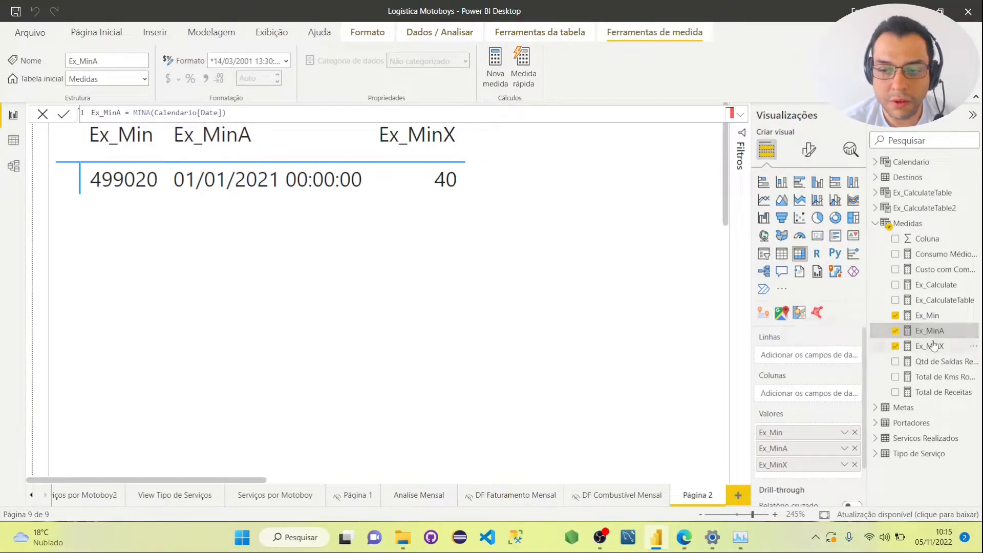
# - Examine the Ex_MinX measure's formula, including its filtered table, municipality condition and expression argument
pyautogui.click(931, 346)
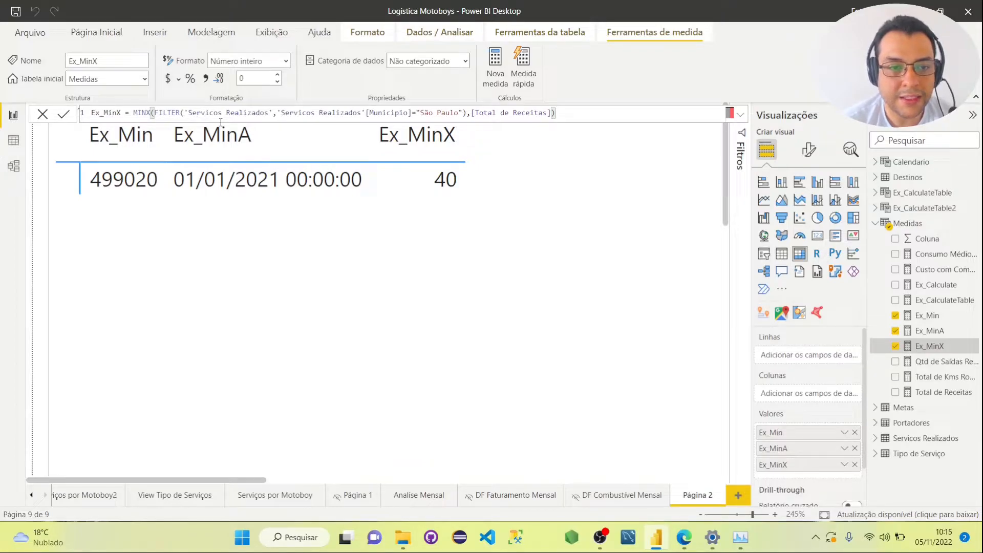
pyautogui.click(247, 113)
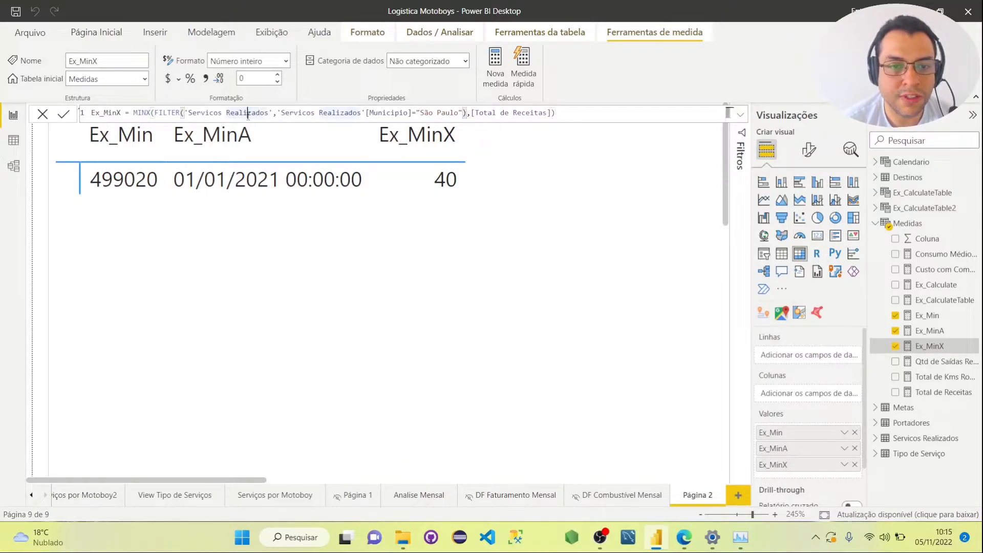
pyautogui.click(463, 113)
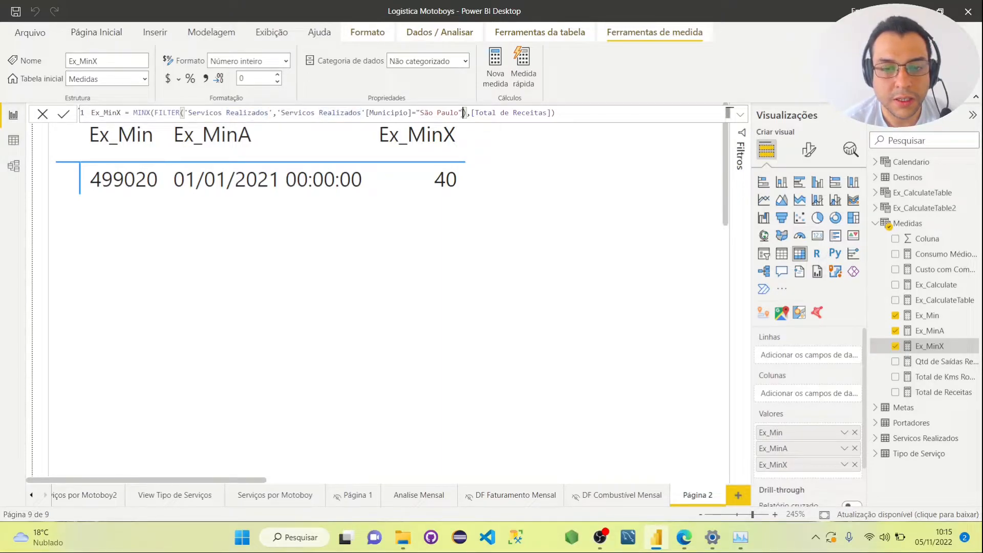
pyautogui.click(518, 113)
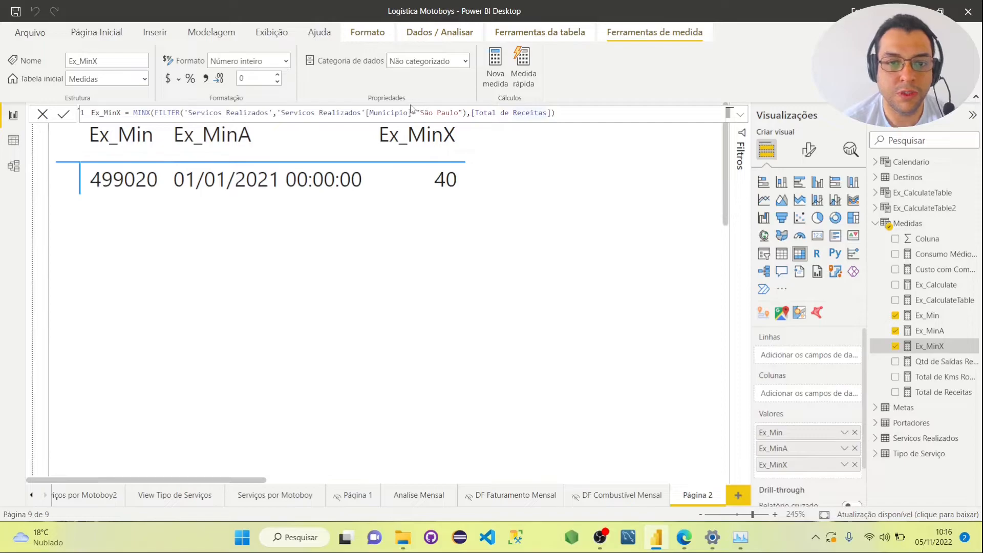
# - Clear all arguments from the Ex_MinX formula, leaving only the opening of the MINX function
pyautogui.click(563, 117)
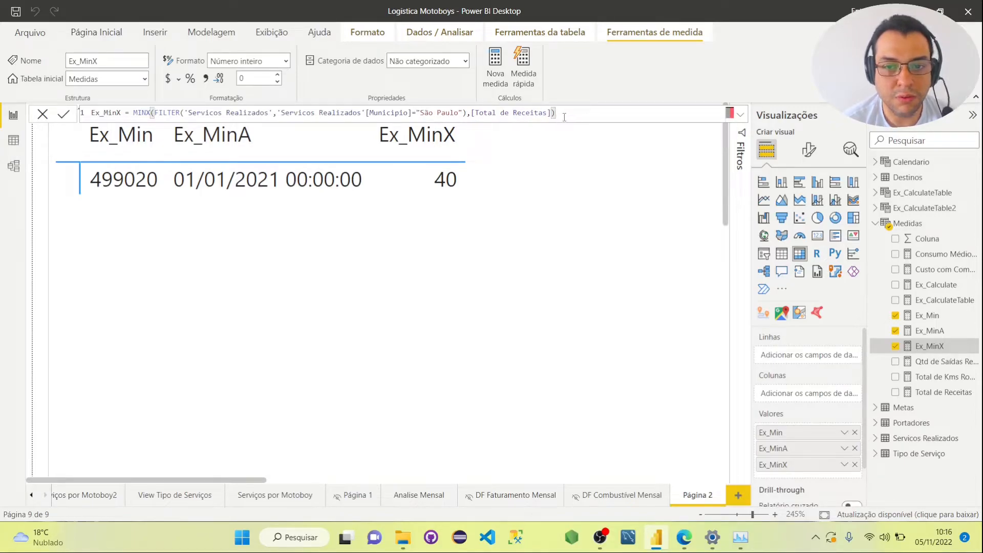
pyautogui.press('BackSpace')
pyautogui.press('BackSpace')
pyautogui.press('BackSpace')
pyautogui.press('BackSpace')
pyautogui.press('BackSpace')
pyautogui.press('BackSpace')
pyautogui.press('BackSpace')
pyautogui.press('BackSpace')
pyautogui.press('BackSpace')
pyautogui.press('BackSpace')
pyautogui.press('BackSpace')
pyautogui.press('BackSpace')
pyautogui.press('BackSpace')
pyautogui.press('BackSpace')
pyautogui.press('BackSpace')
pyautogui.press('BackSpace')
pyautogui.press('BackSpace')
pyautogui.press('BackSpace')
pyautogui.press('BackSpace')
pyautogui.press('BackSpace')
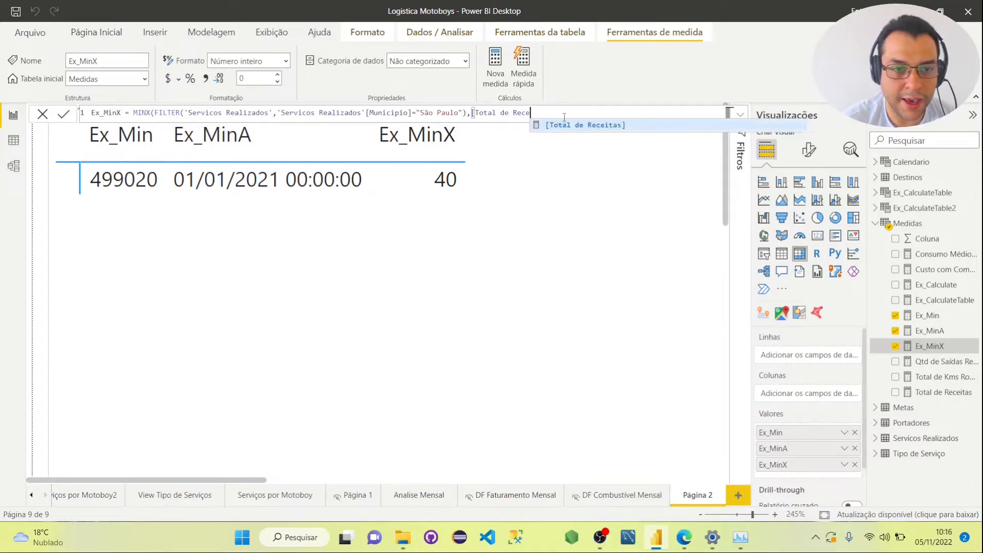
pyautogui.press('BackSpace')
pyautogui.press('BackSpace')
pyautogui.press('BackSpace')
pyautogui.press('BackSpace')
pyautogui.press('BackSpace')
pyautogui.press('BackSpace')
pyautogui.press('BackSpace')
pyautogui.press('BackSpace')
pyautogui.press('BackSpace')
pyautogui.press('BackSpace')
pyautogui.press('BackSpace')
pyautogui.press('BackSpace')
pyautogui.press('BackSpace')
pyautogui.press('BackSpace')
pyautogui.press('BackSpace')
pyautogui.press('BackSpace')
pyautogui.press('BackSpace')
pyautogui.press('BackSpace')
pyautogui.press('BackSpace')
pyautogui.press('BackSpace')
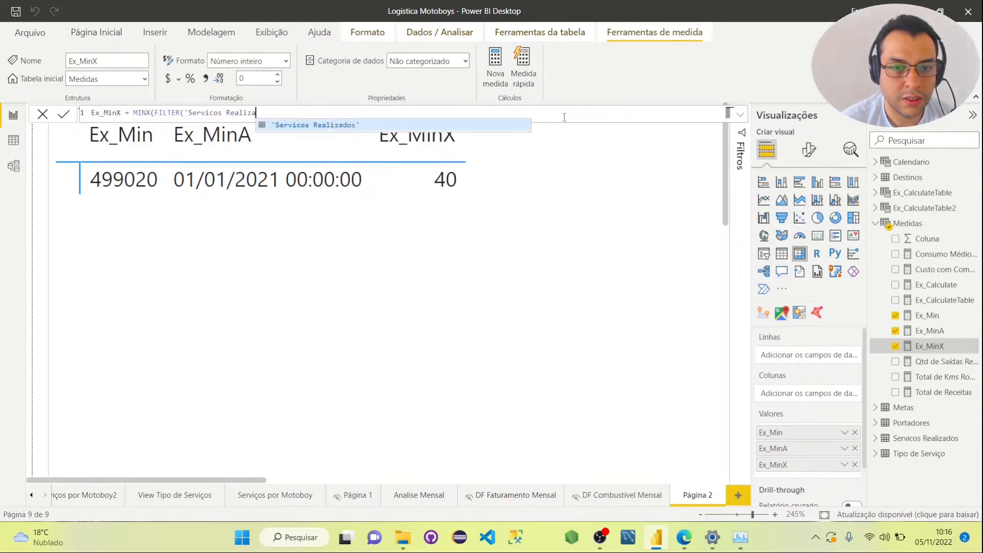
pyautogui.press('BackSpace')
pyautogui.press('BackSpace')
pyautogui.press('BackSpace')
pyautogui.press('BackSpace')
pyautogui.press('BackSpace')
pyautogui.press('BackSpace')
pyautogui.press('BackSpace')
pyautogui.press('BackSpace')
pyautogui.press('BackSpace')
pyautogui.press('BackSpace')
pyautogui.press('BackSpace')
pyautogui.press('BackSpace')
pyautogui.press('BackSpace')
pyautogui.press('BackSpace')
pyautogui.press('BackSpace')
pyautogui.press('BackSpace')
pyautogui.press('BackSpace')
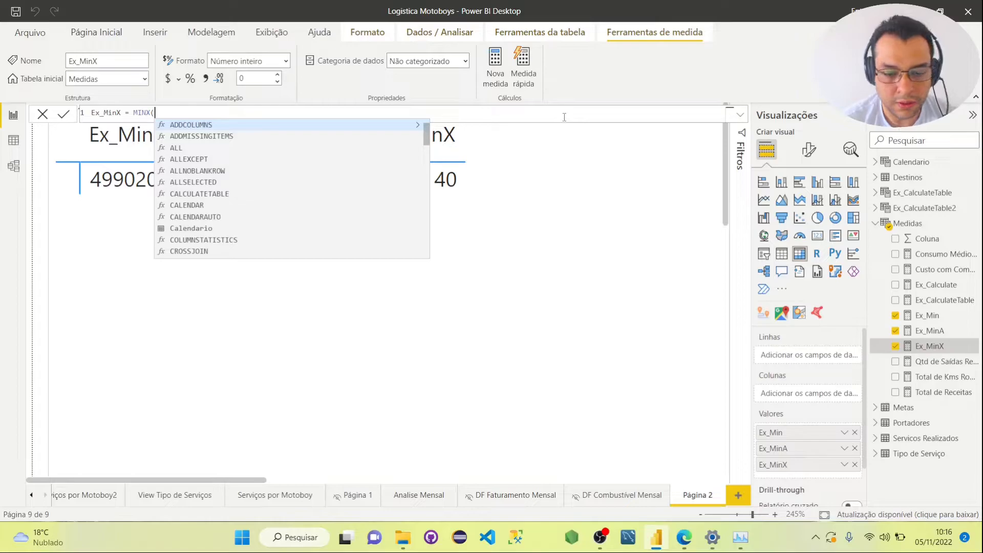
pyautogui.press('BackSpace')
pyautogui.write('(')
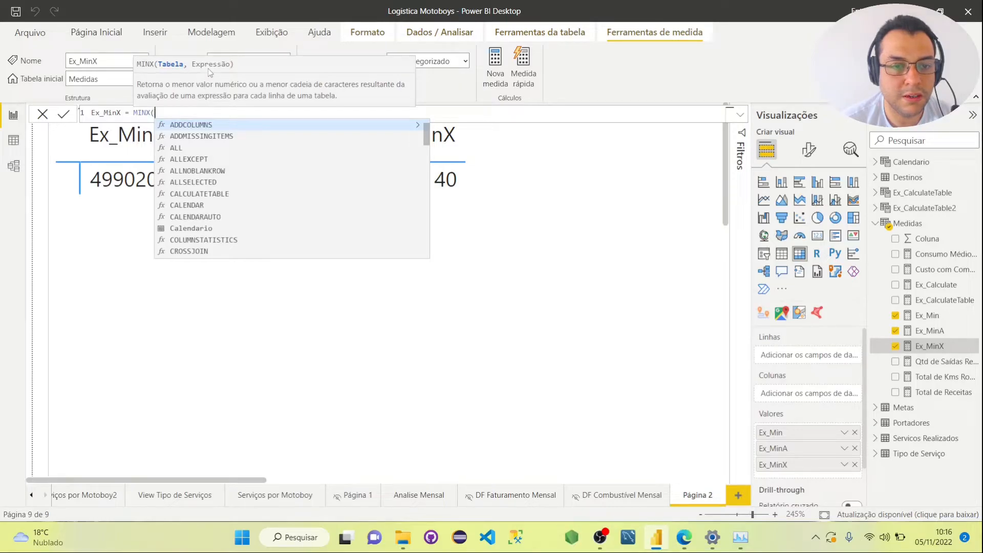
# - Start the MINX table argument with a FILTER function over the 'Servicos Realizados' table
pyautogui.write('fil')
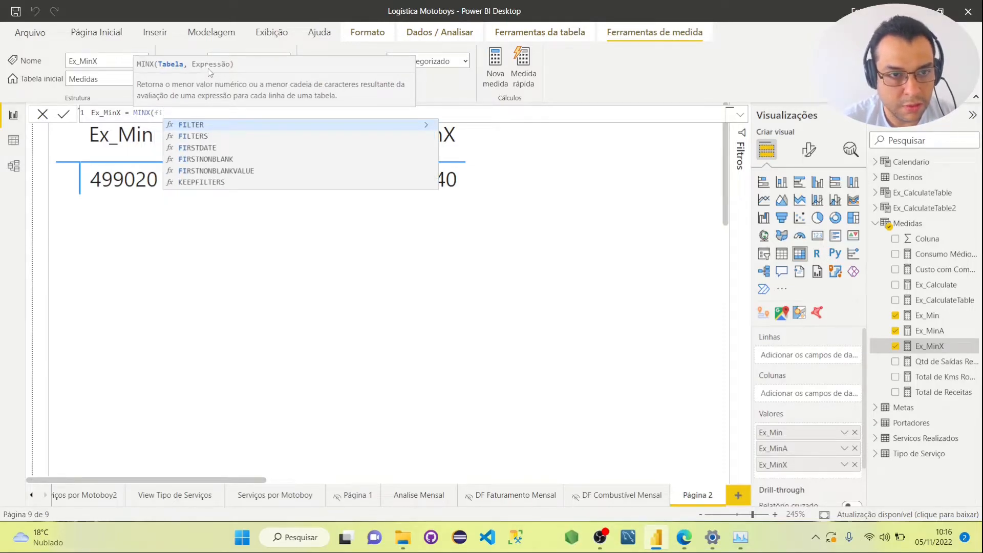
pyautogui.press('Tab')
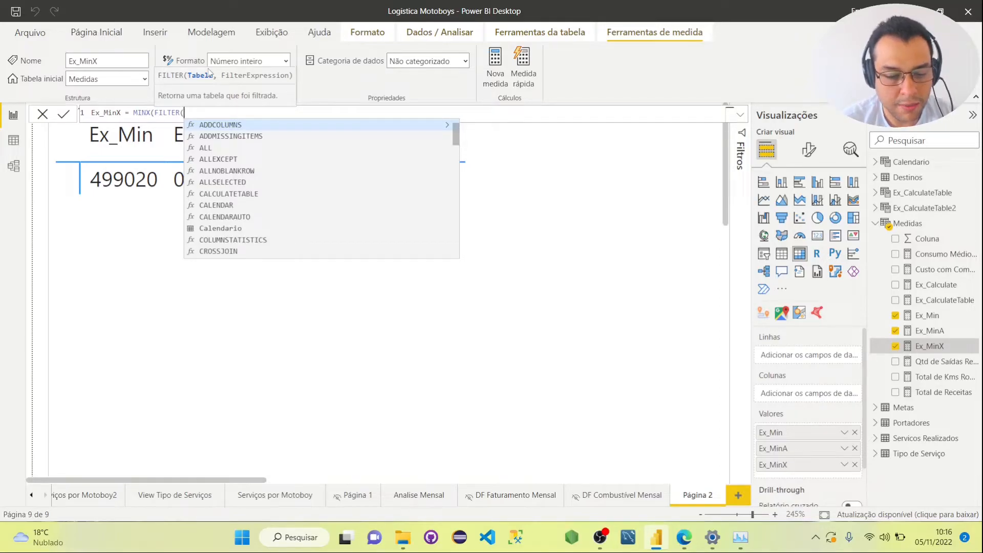
pyautogui.write('ser')
pyautogui.press('Tab')
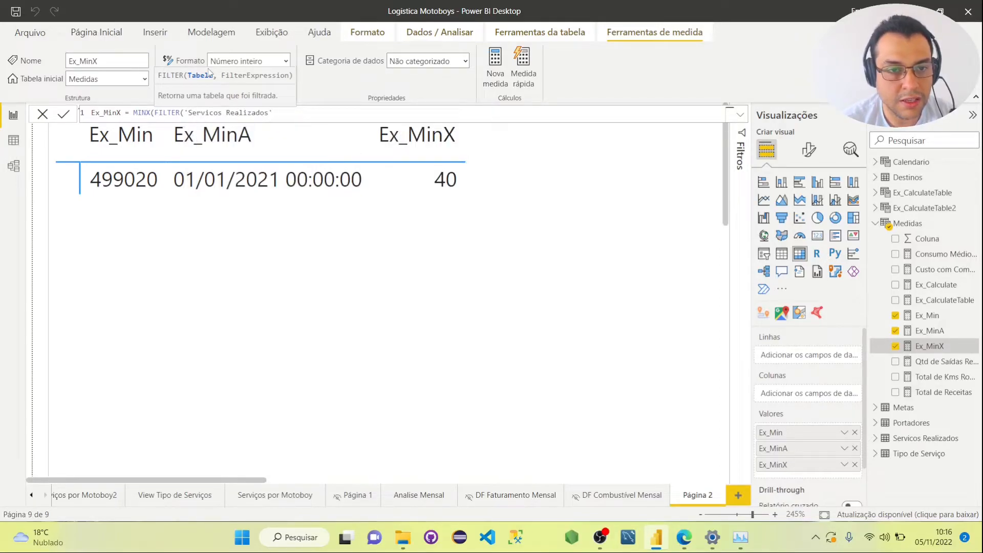
pyautogui.write(',')
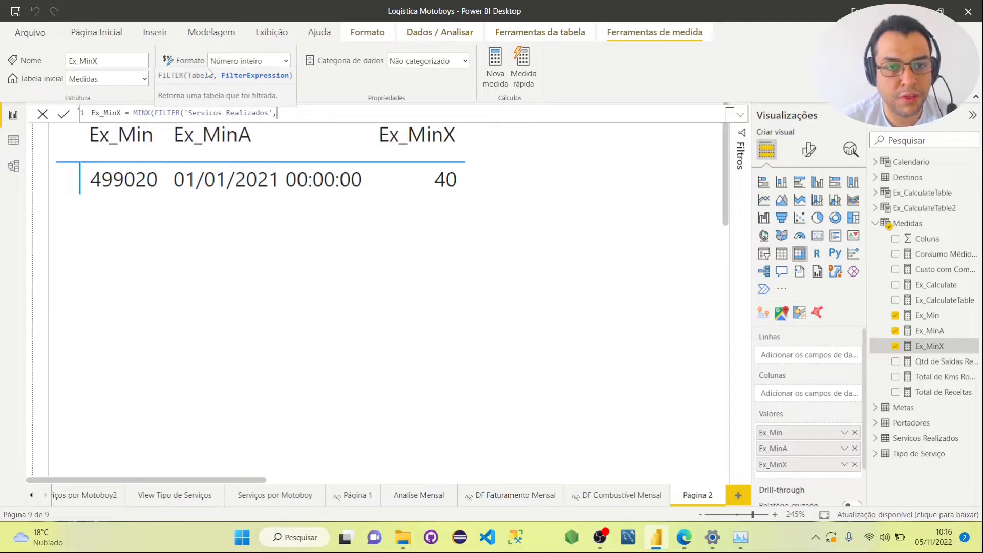
# - Set the FILTER condition to 'Servicos Realizados'[Municipio]="São Paulo" and close the FILTER function
pyautogui.write('s')
pyautogui.press('BackSpace')
pyautogui.write('mu')
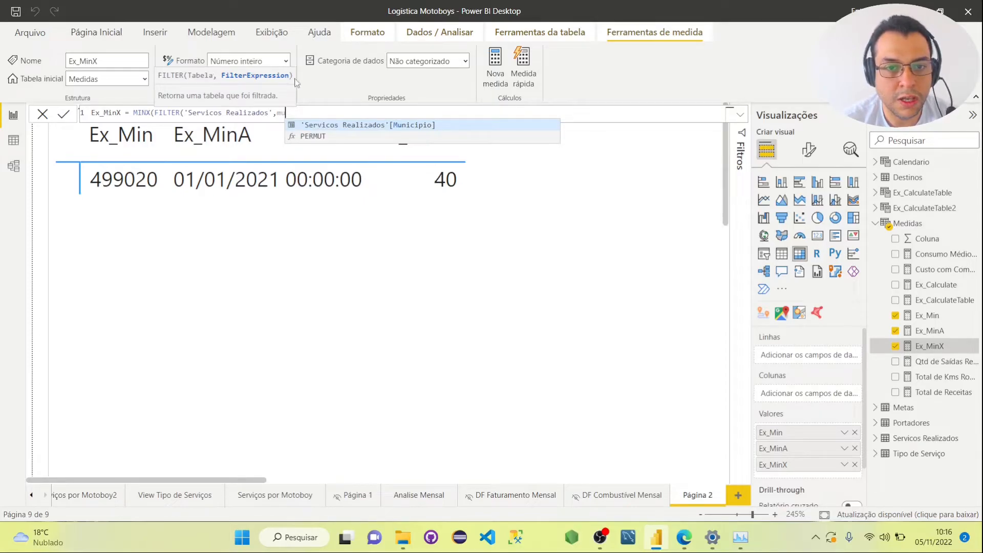
pyautogui.click(353, 130)
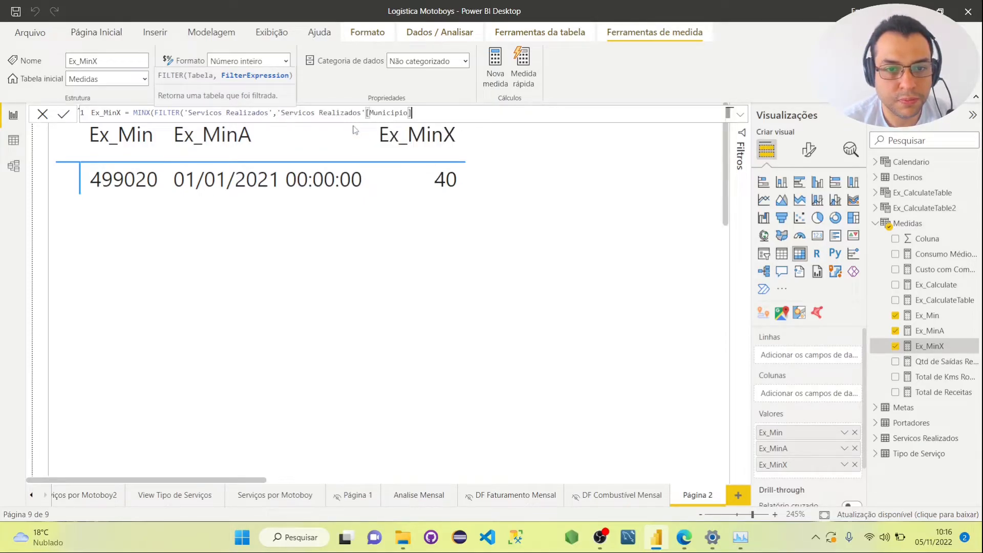
pyautogui.write('=')
pyautogui.write('"Sã')
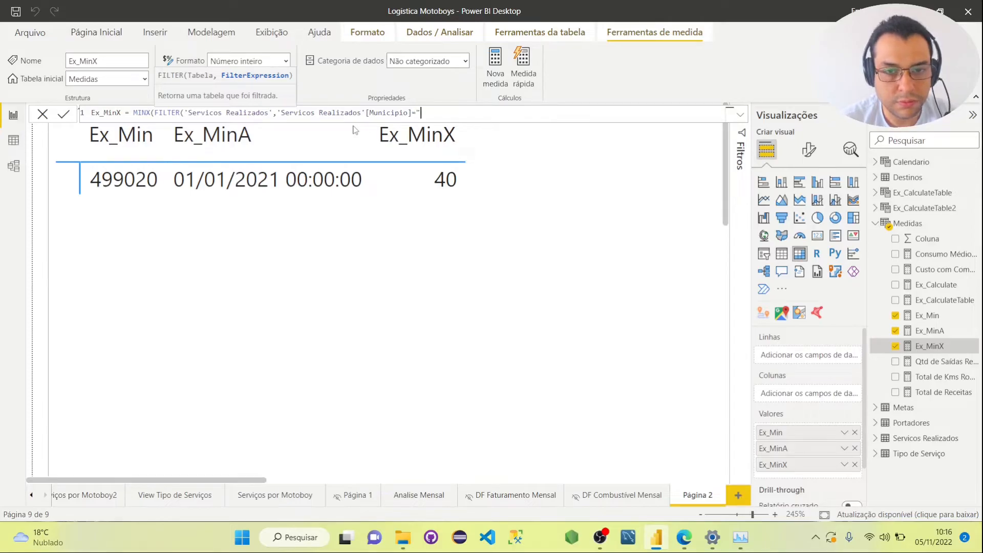
pyautogui.write('o Pay')
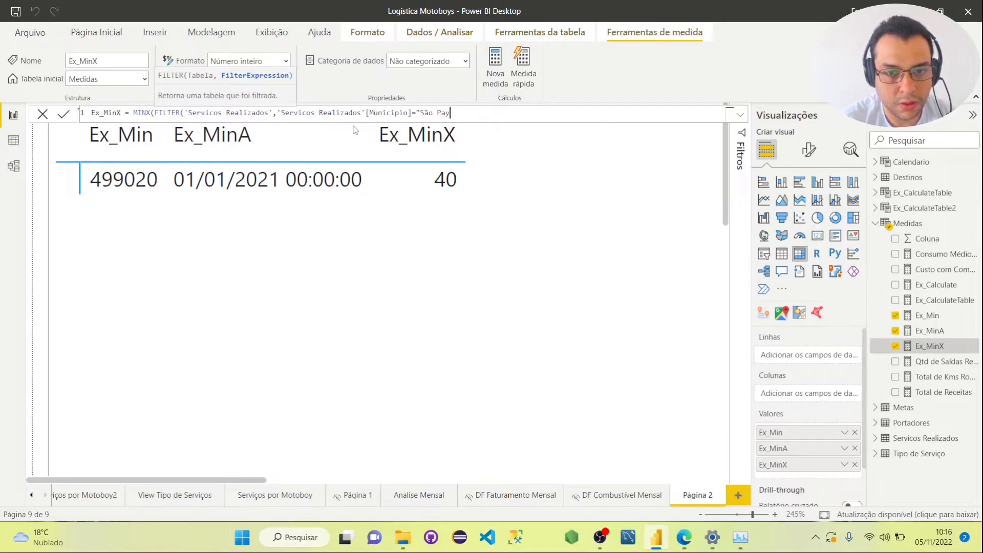
pyautogui.press('BackSpace')
pyautogui.write('ulo"')
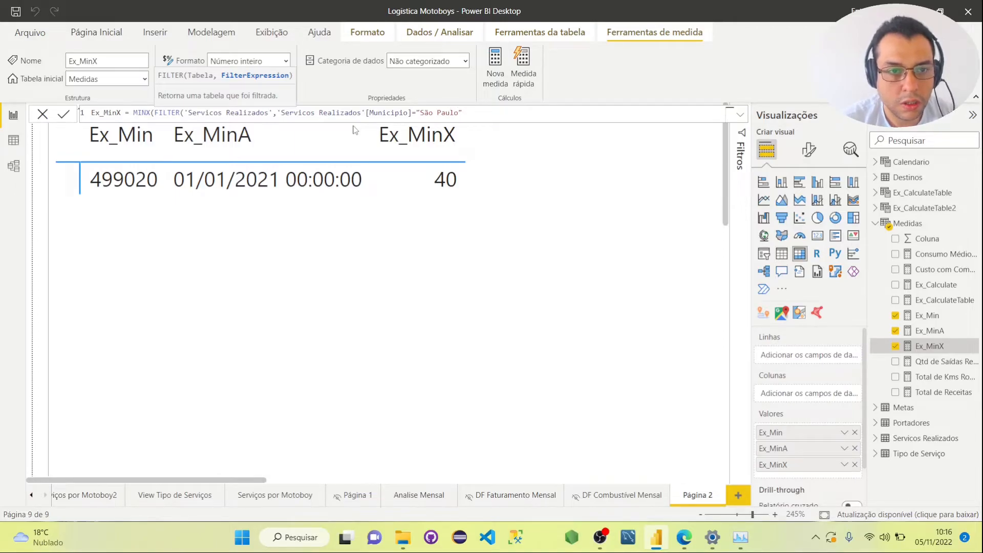
pyautogui.write(')')
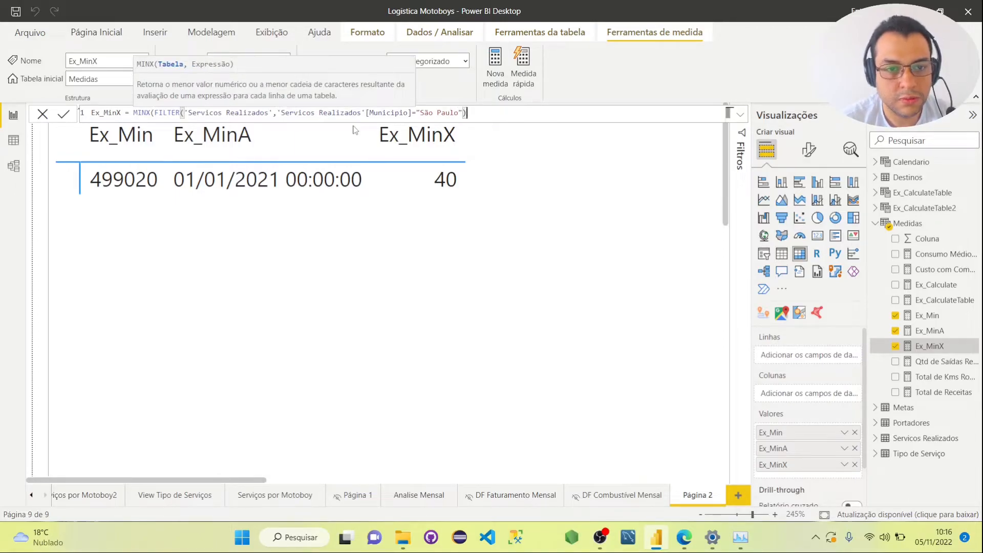
# - Complete the Ex_MinX formula with [Total de Receitas] as the MINX expression, and view the Qtd de Saídas Realizadas measure before returning to Ex_MinX
pyautogui.write(',')
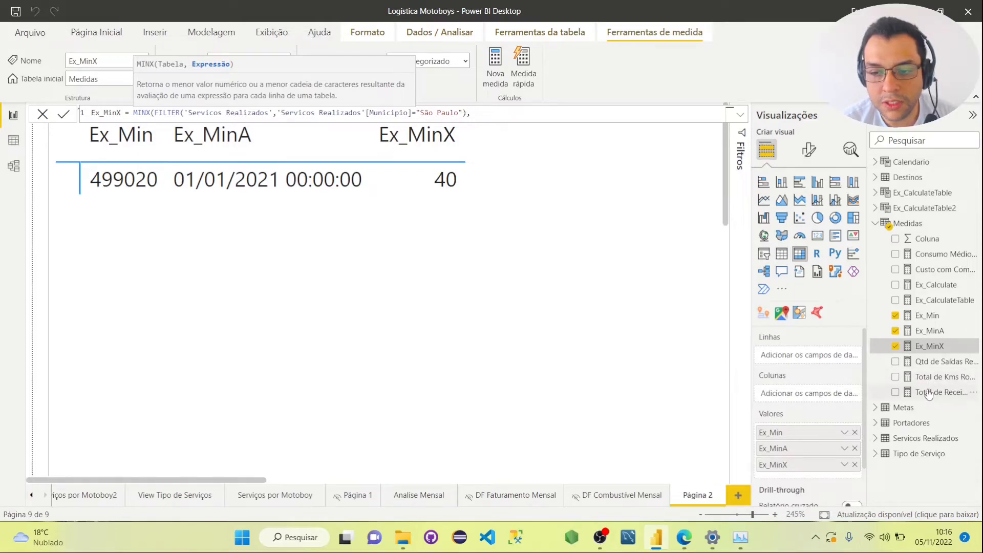
pyautogui.write('tot')
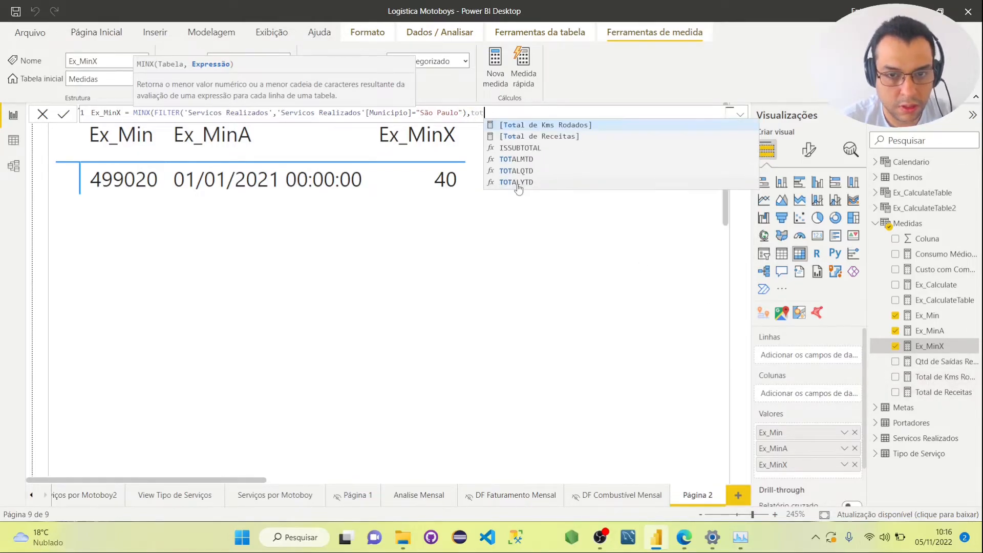
pyautogui.click(558, 140)
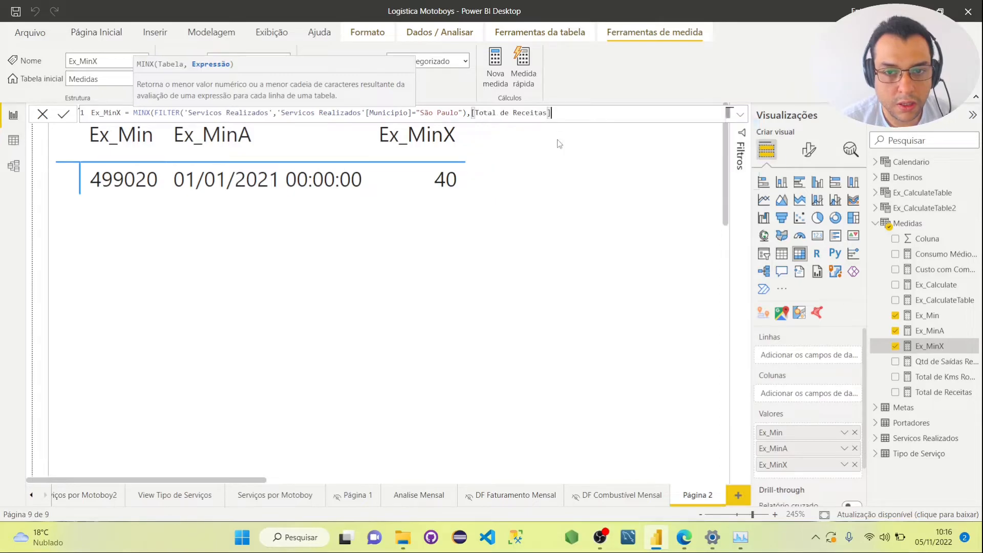
pyautogui.write(')')
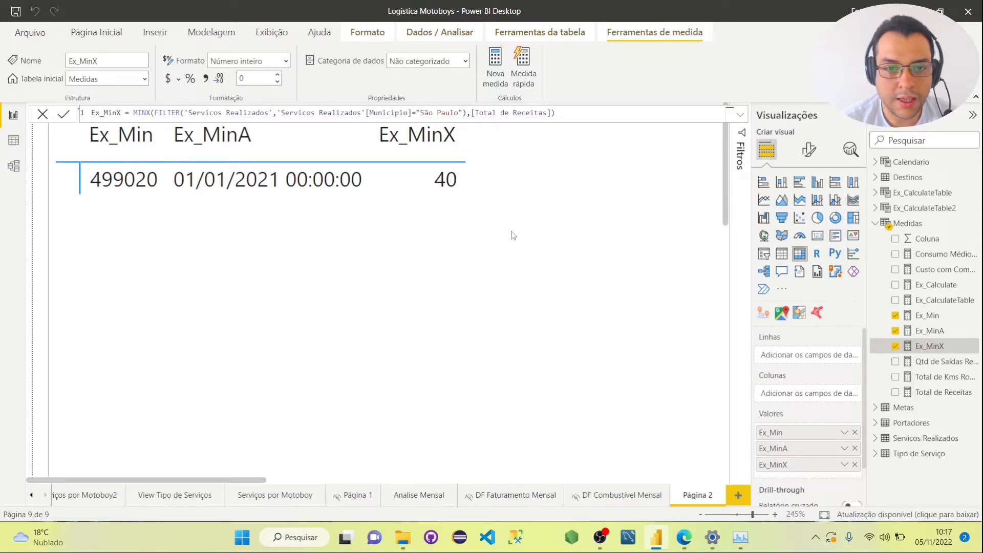
pyautogui.click(931, 363)
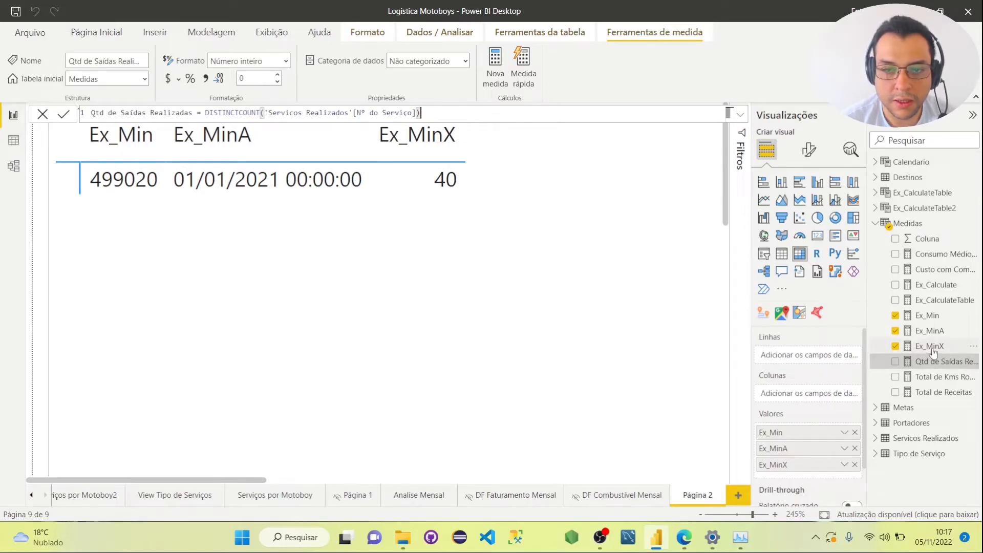
pyautogui.click(933, 350)
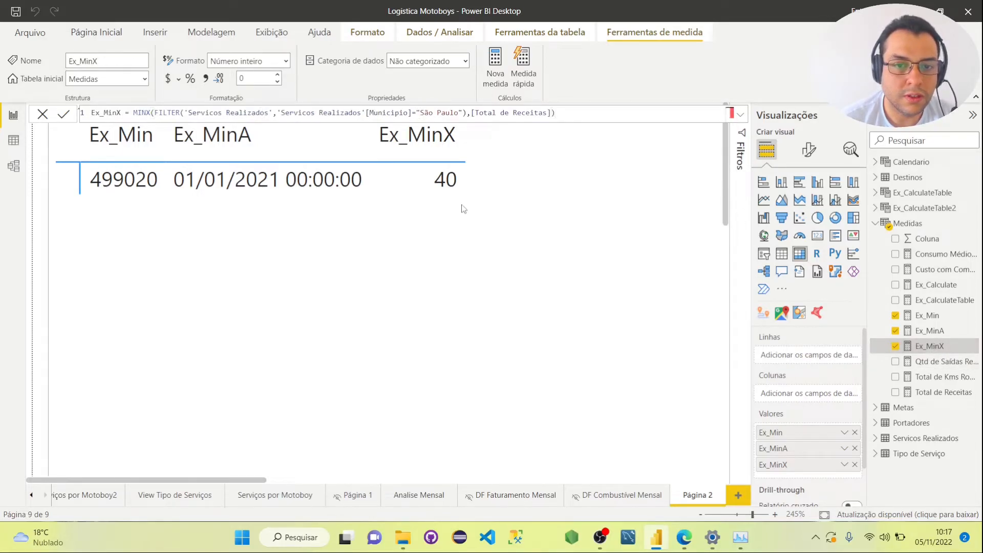